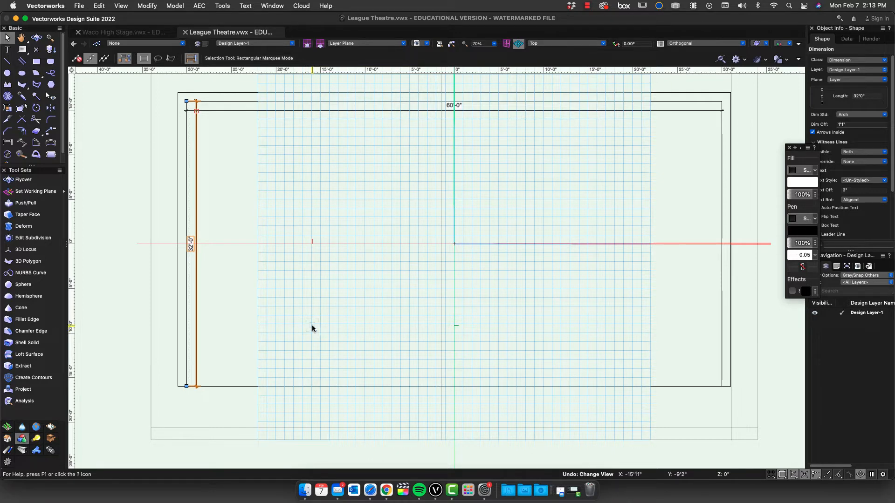
Step: Create a new design layer named dimensions
{"action": "right_click", "coordinate": [837, 337]}
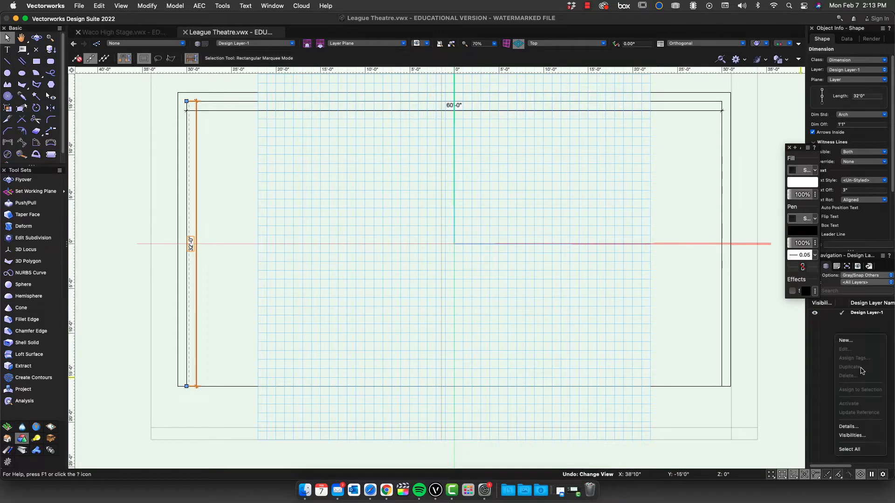
{"action": "left_click", "coordinate": [847, 342]}
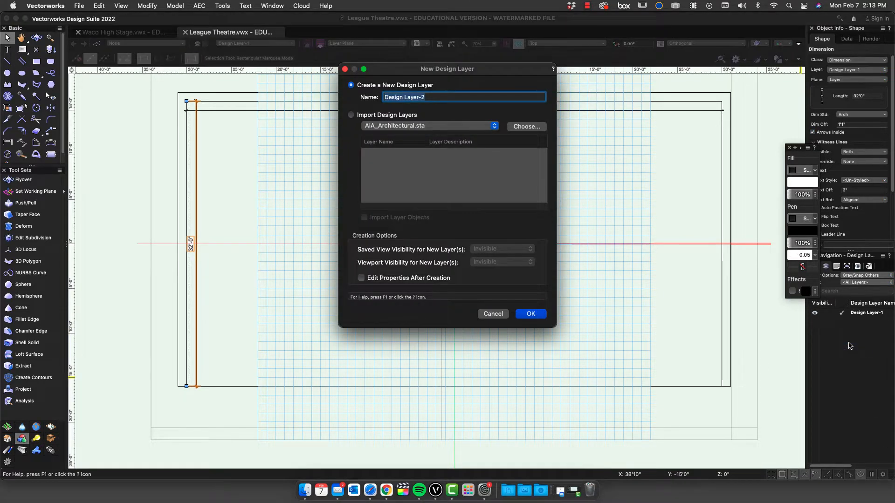
{"action": "type", "text": "d"}
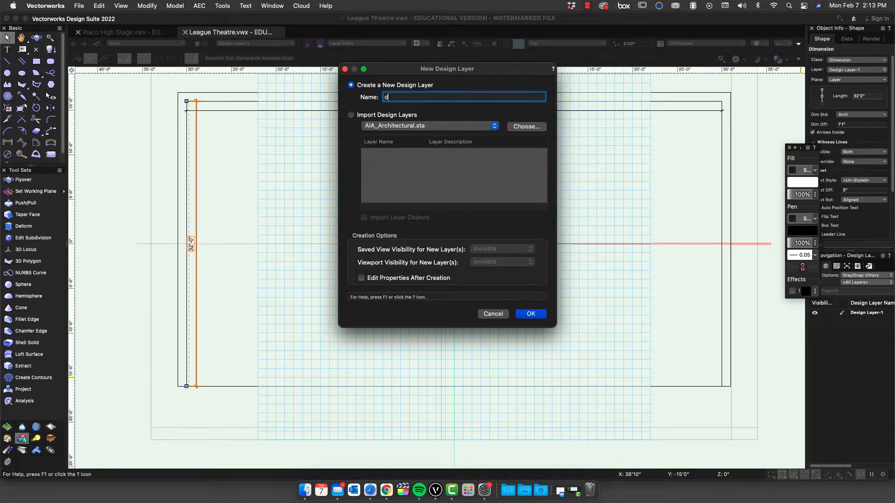
{"action": "type", "text": "imensions"}
{"action": "key", "text": "Return"}
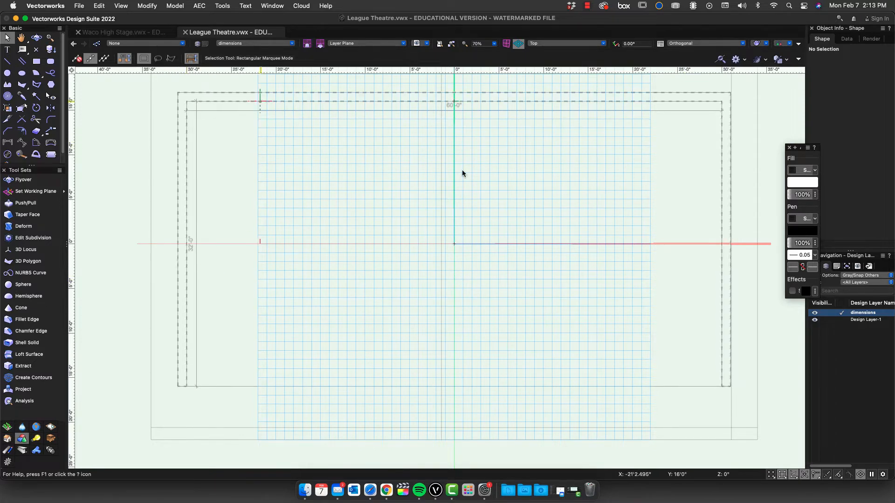
Step: Move the 60'-0" and 32'-0" dimensions from Design Layer-1 to the dimensions layer, keeping them in place
{"action": "left_click", "coordinate": [851, 321]}
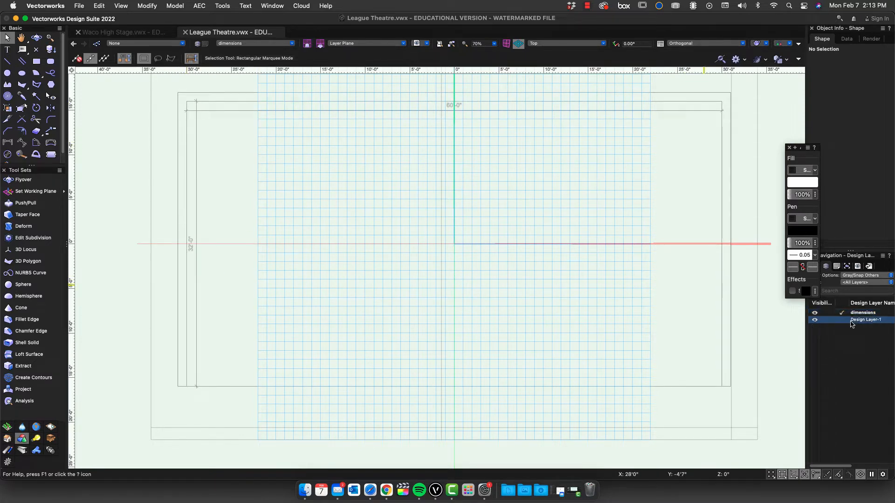
{"action": "left_click", "coordinate": [829, 321]}
{"action": "left_click", "coordinate": [841, 320]}
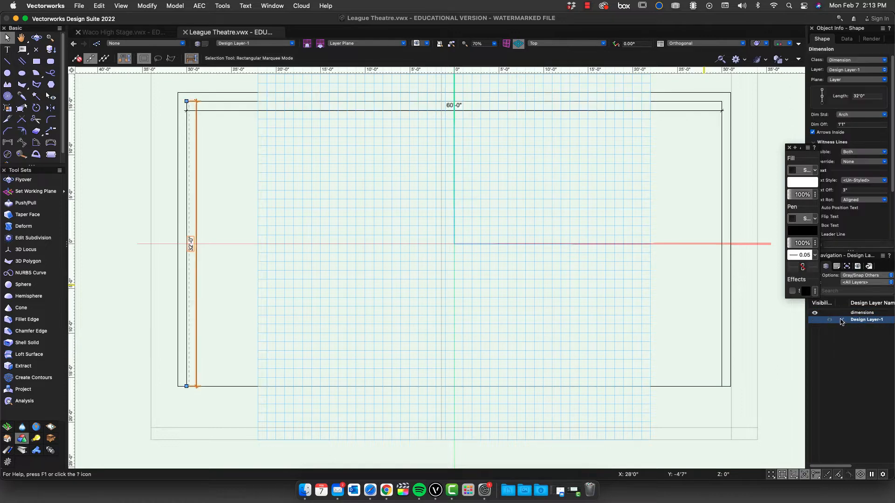
{"action": "left_click", "coordinate": [816, 321]}
{"action": "left_click", "coordinate": [240, 111], "text": "shift"}
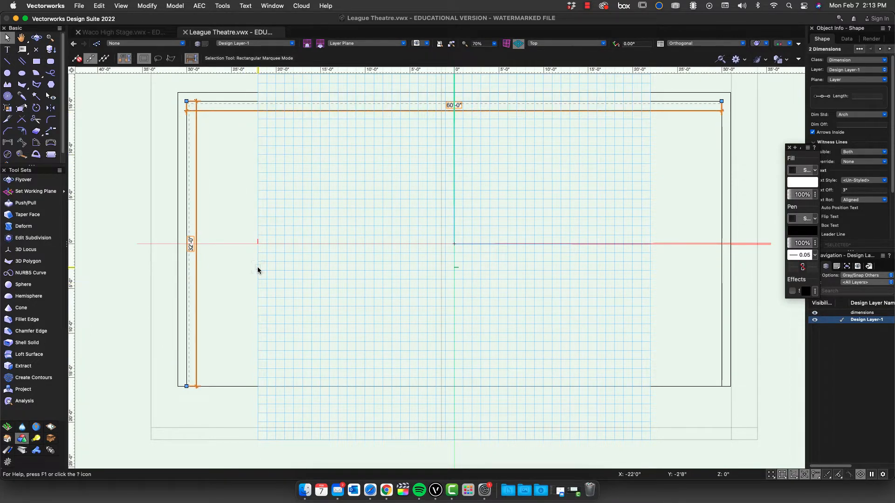
{"action": "key", "text": "Delete"}
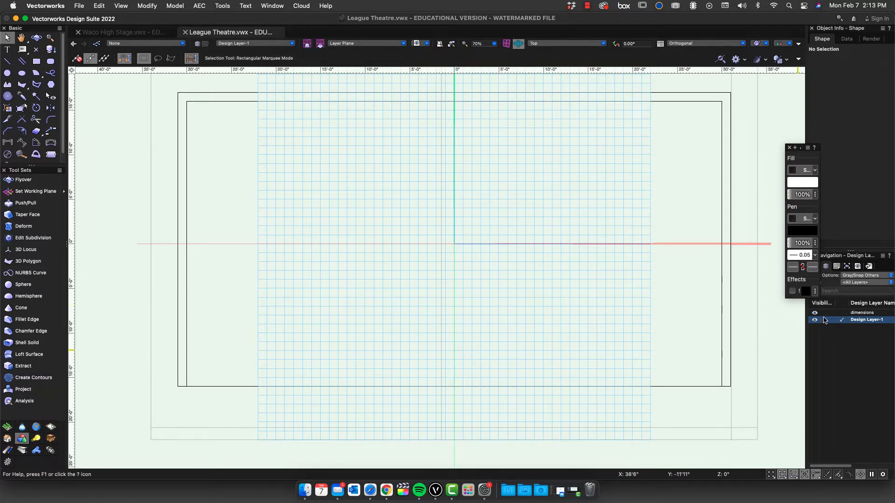
{"action": "left_click", "coordinate": [825, 312]}
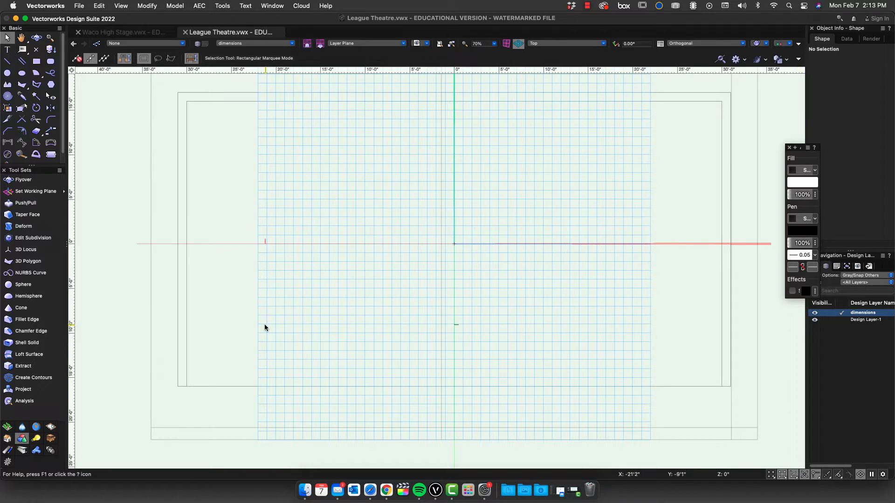
{"action": "key", "text": "super+alt+v"}
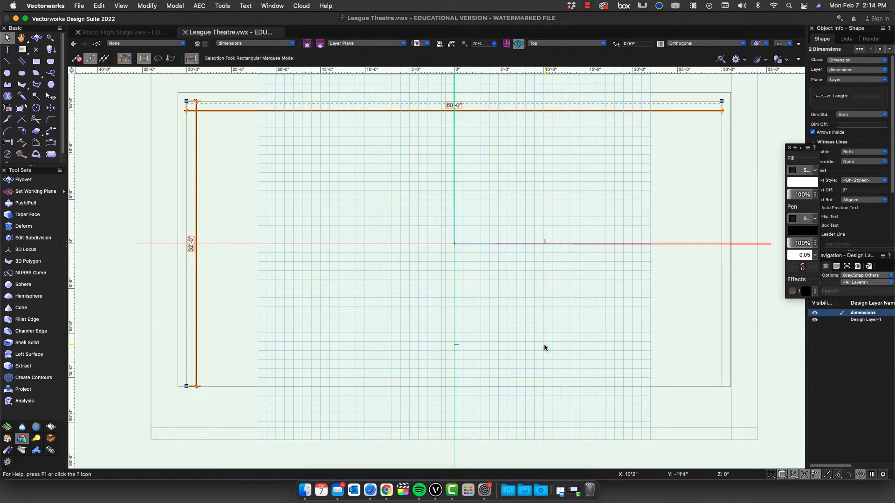
Step: Make Design Layer-1 the active layer and set the dimensions layer to invisible
{"action": "left_click", "coordinate": [835, 320]}
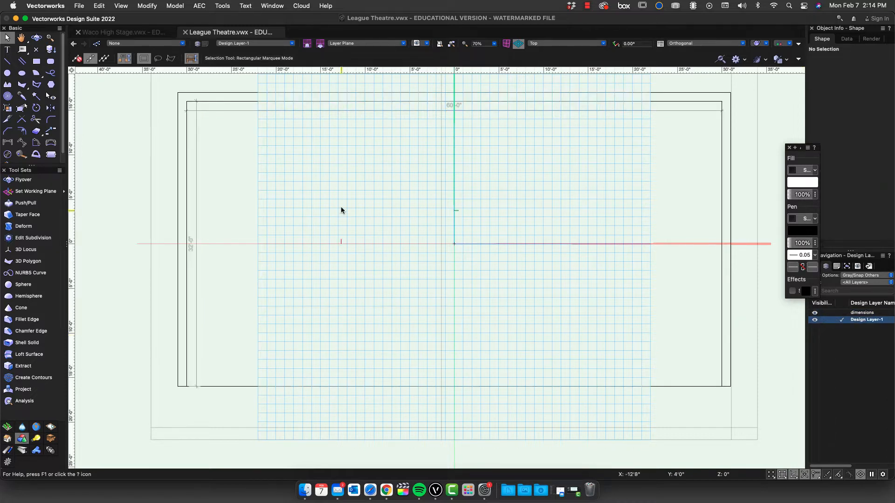
{"action": "left_click", "coordinate": [816, 313]}
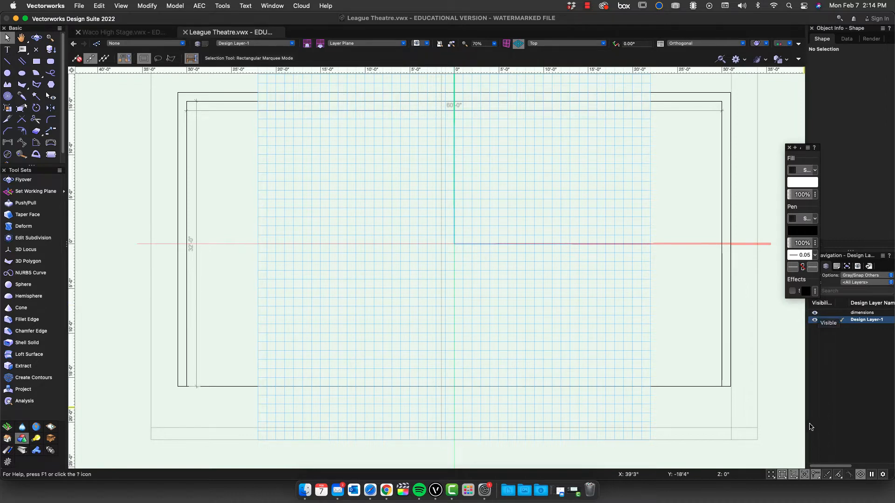
{"action": "left_click", "coordinate": [821, 313]}
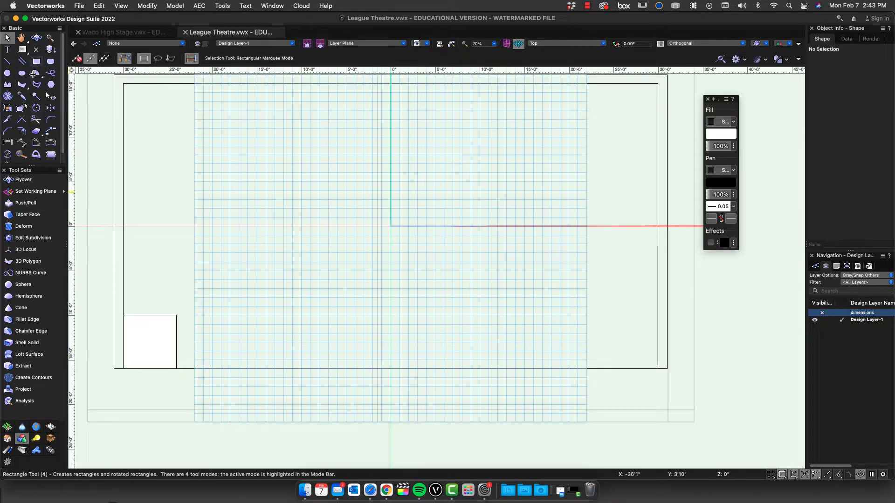
Step: Draw a 6' by 6' square inside the stage walls' front right corner, starting from the inner wall endpoint, and deselect it
{"action": "left_click", "coordinate": [37, 62]}
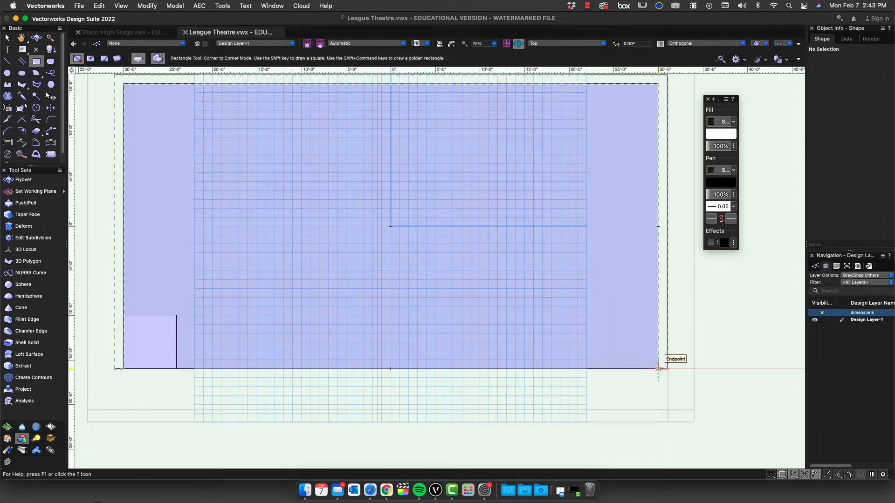
{"action": "left_click", "coordinate": [659, 369]}
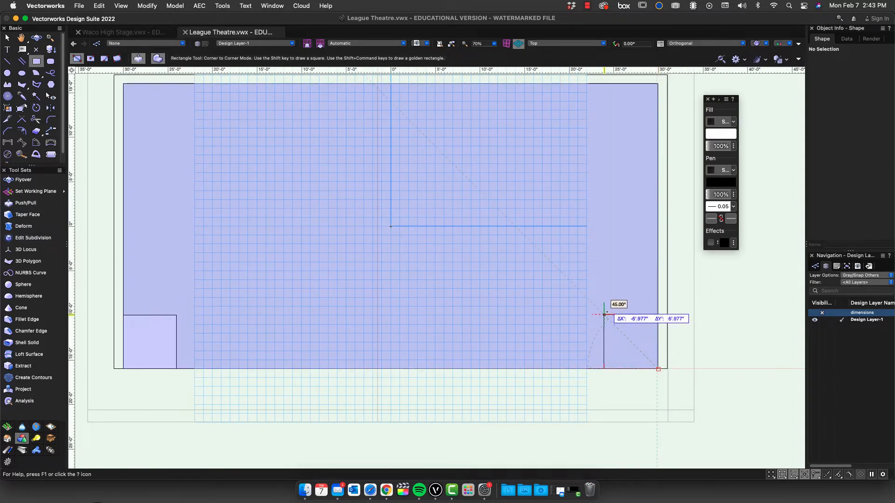
{"action": "key", "text": "Tab"}
{"action": "type", "text": "6'"}
{"action": "key", "text": "Tab"}
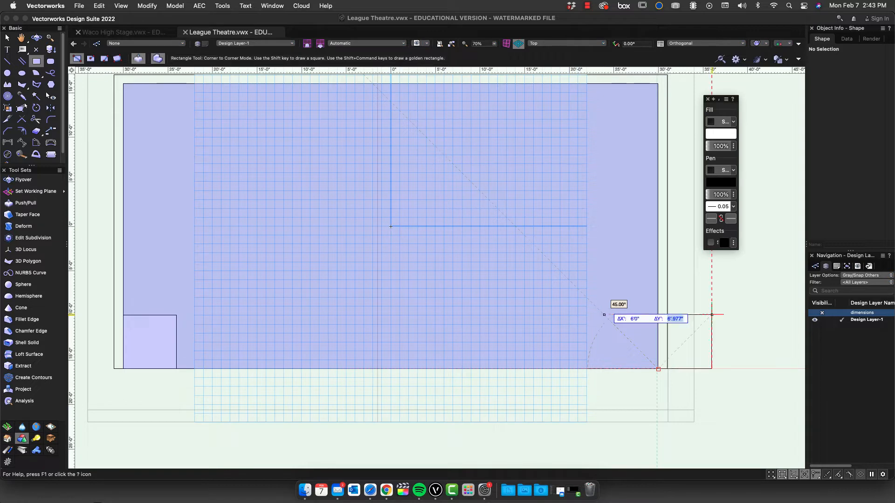
{"action": "type", "text": "72"}
{"action": "key", "text": "Return"}
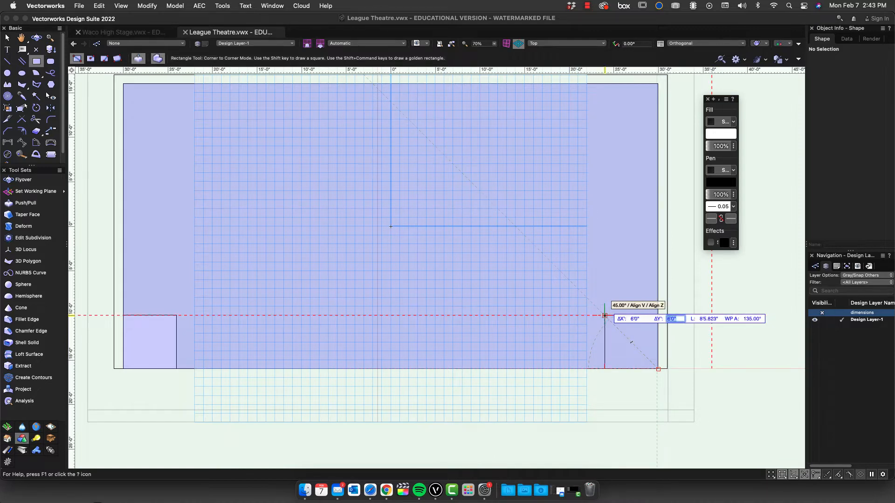
{"action": "key", "text": "shift+Tab"}
{"action": "key", "text": "Left"}
{"action": "type", "text": "-"}
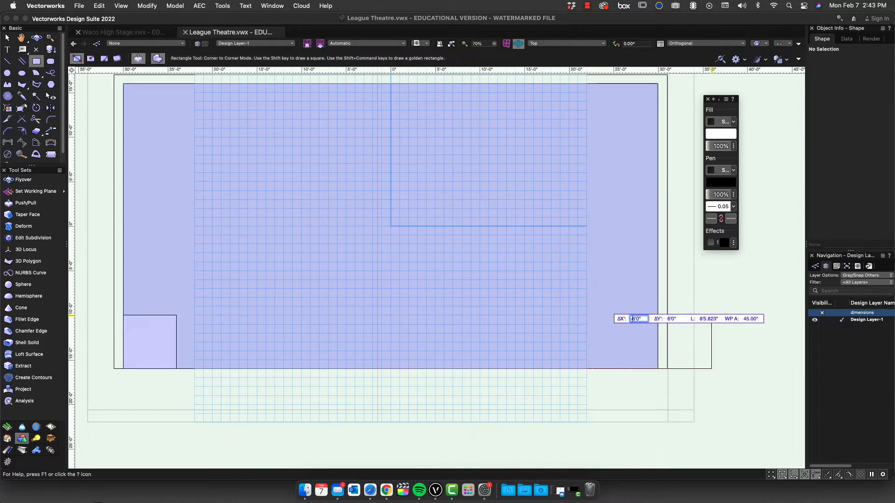
{"action": "key", "text": "Return"}
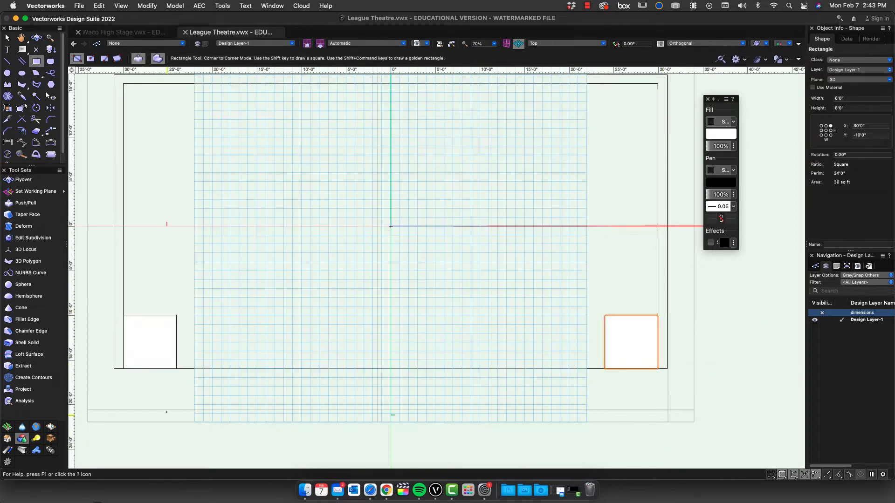
{"action": "left_click", "coordinate": [6, 37]}
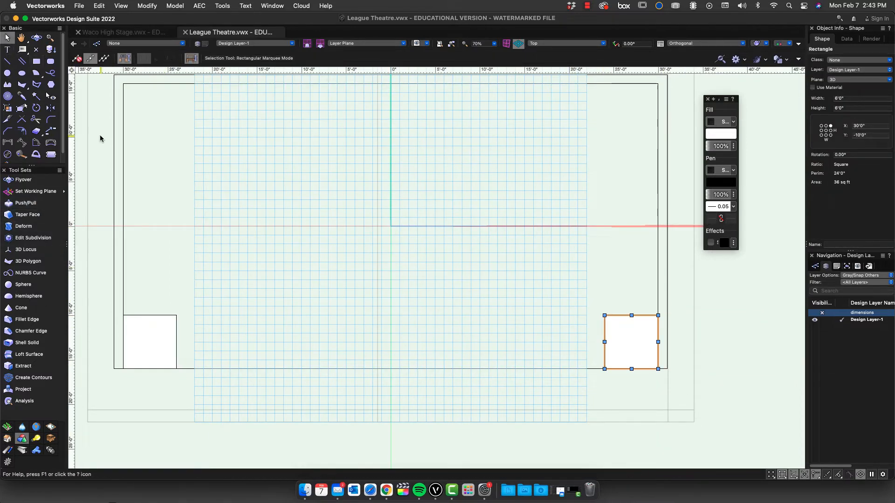
{"action": "left_click", "coordinate": [98, 135]}
Step: Draw a 6' by 1' rectangle along the upstage edge of the left 6' square, working in the right isometric view
{"action": "left_click", "coordinate": [37, 62]}
{"action": "key", "text": "space"}
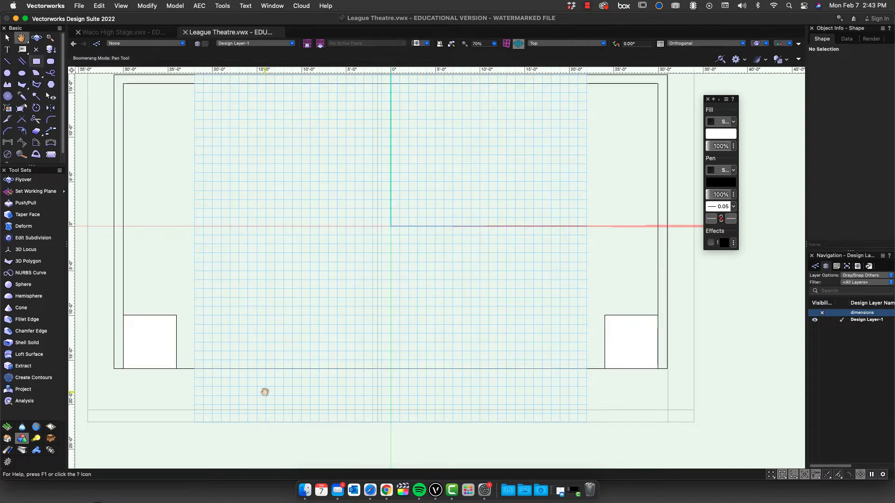
{"action": "left_click_drag", "start_coordinate": [264, 392], "coordinate": [340, 361]}
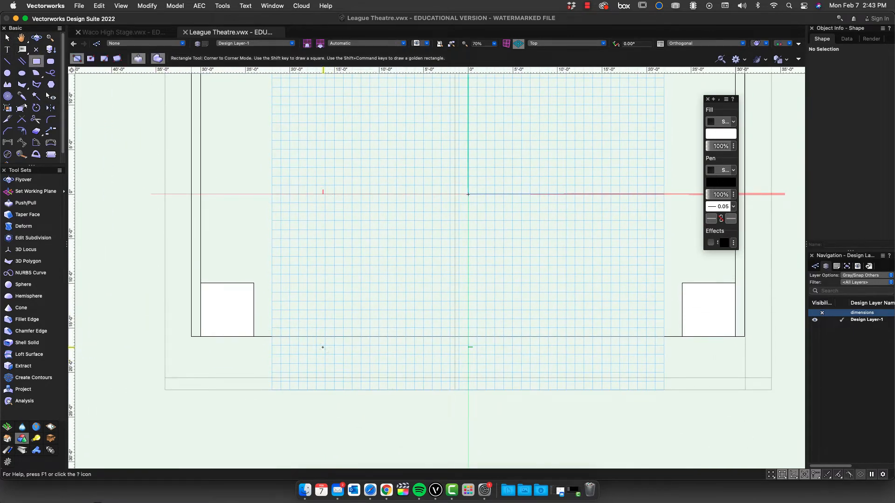
{"action": "key", "text": "3"}
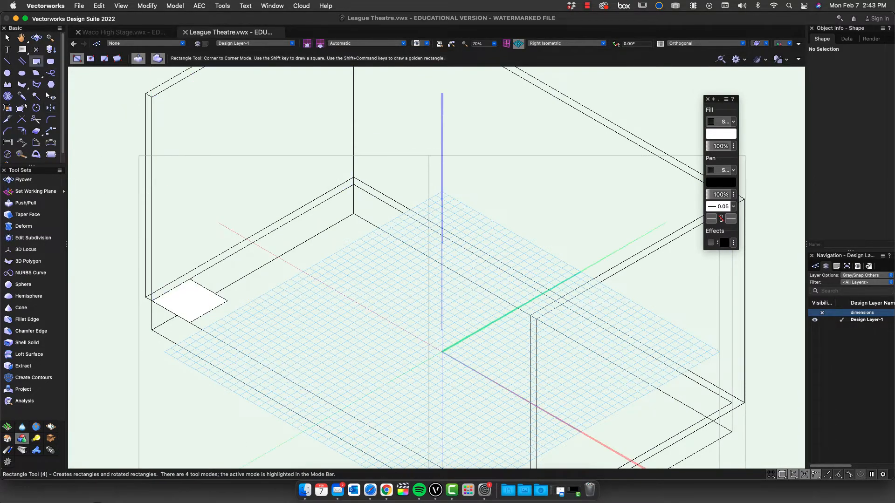
{"action": "left_click", "coordinate": [189, 277]}
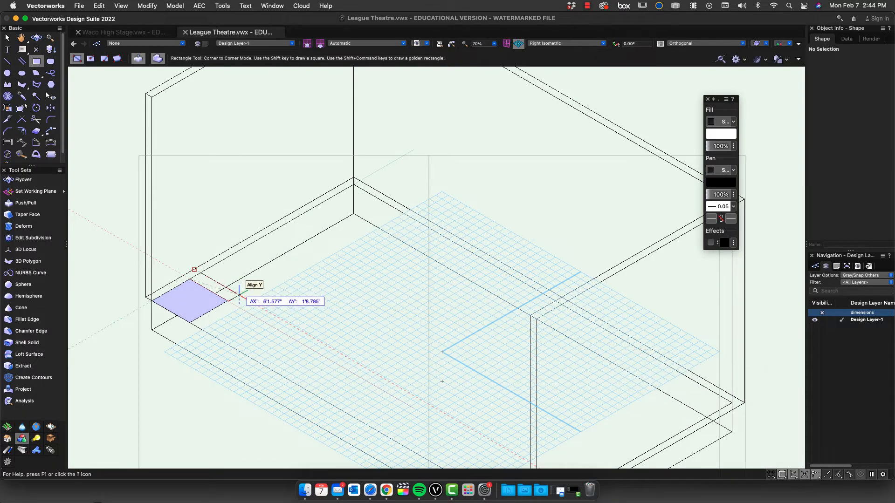
{"action": "key", "text": "Tab"}
{"action": "type", "text": "6'"}
{"action": "key", "text": "Tab"}
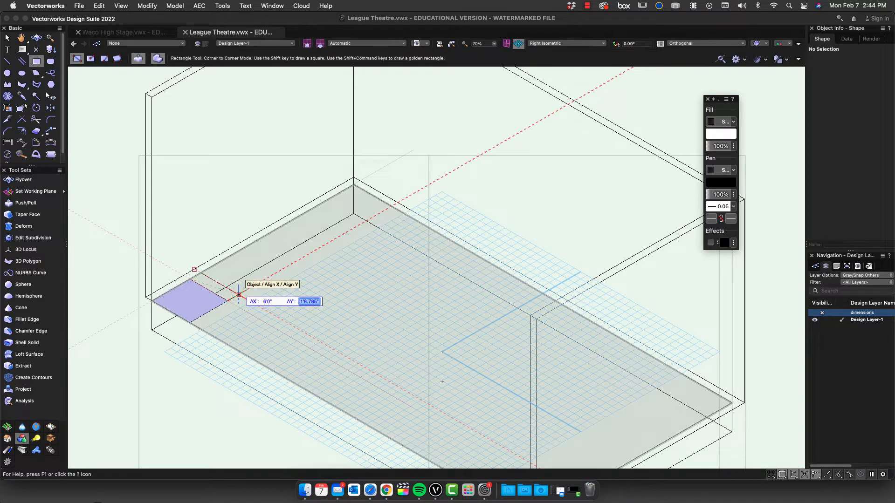
{"action": "type", "text": "1'0"}
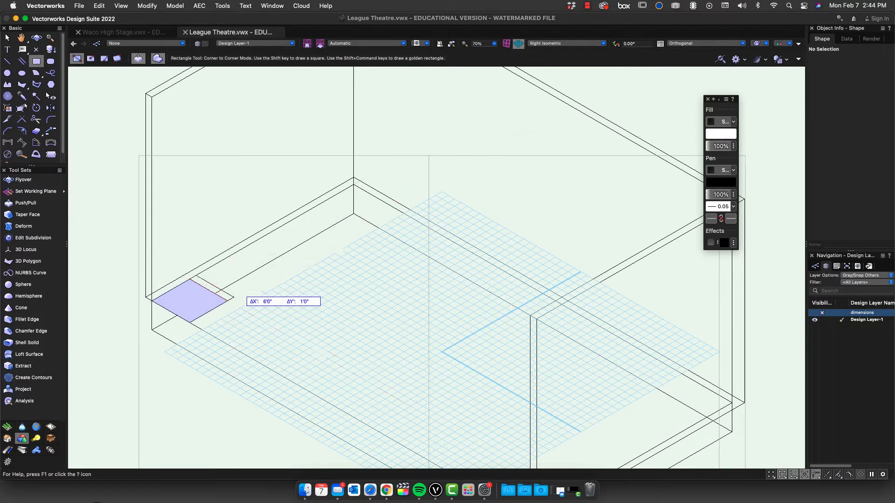
{"action": "key", "text": "Return"}
Step: Extrude the 6' by 1' rectangle upward 28'0" to form the left proscenium column
{"action": "left_click", "coordinate": [214, 292]}
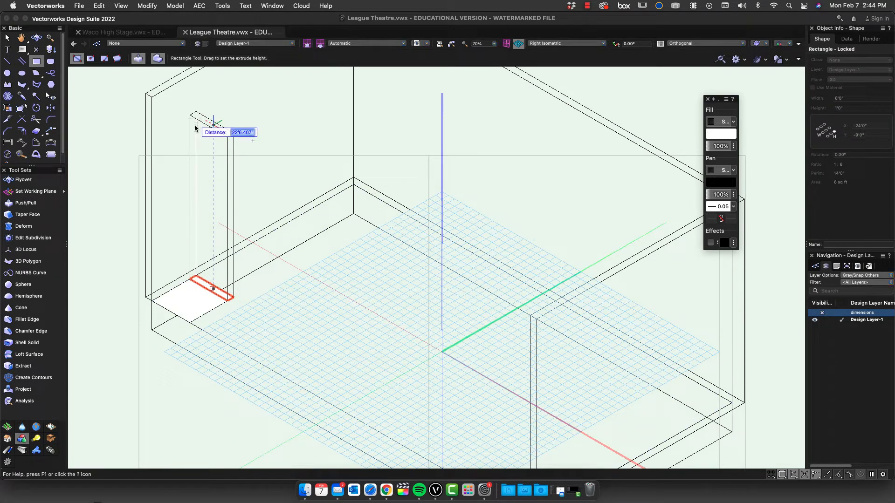
{"action": "type", "text": "28'0"}
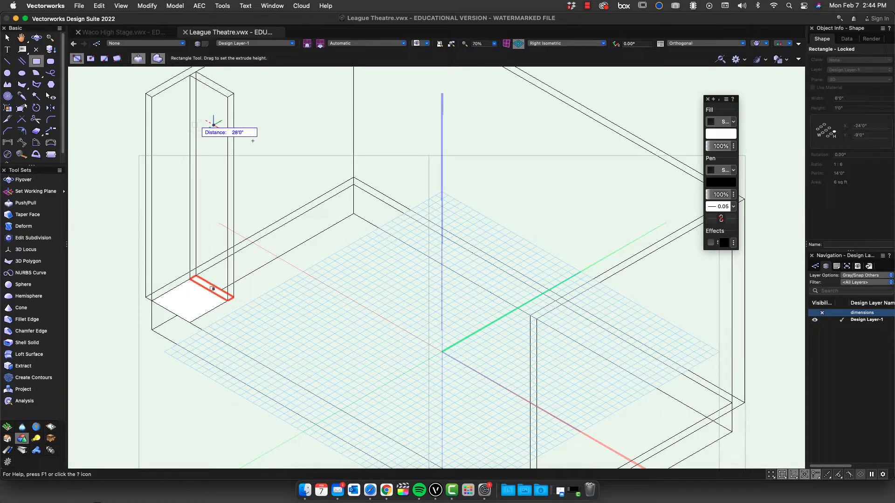
{"action": "key", "text": "Return"}
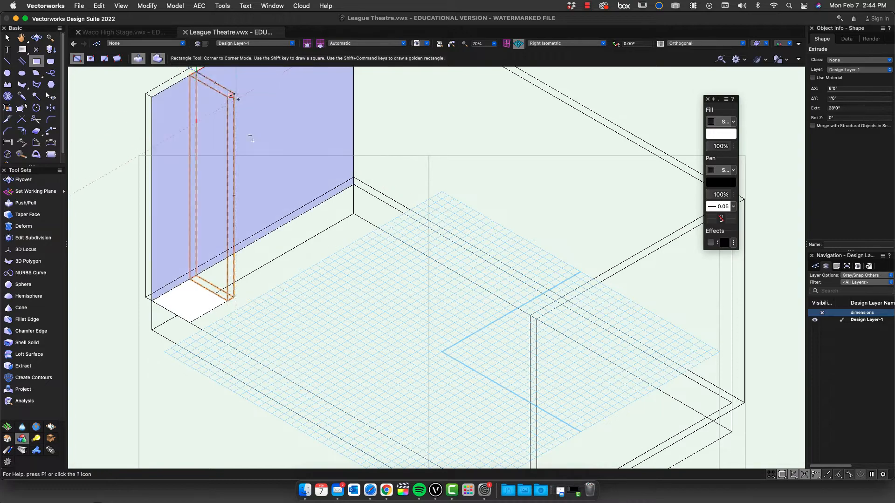
Step: Draw a 1' by 6' rectangle at the top of the column's stage-facing side and extrude it 54'0" to the opposite wall as the header
{"action": "left_click", "coordinate": [232, 95]}
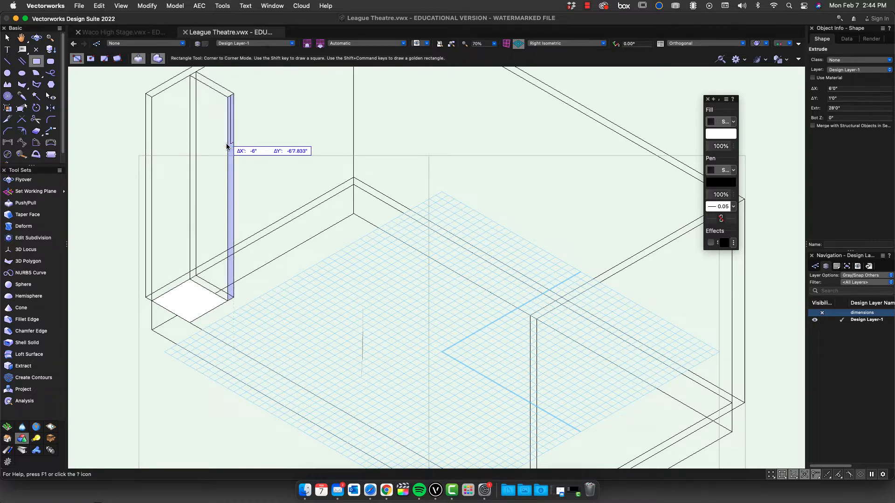
{"action": "key", "text": "Tab"}
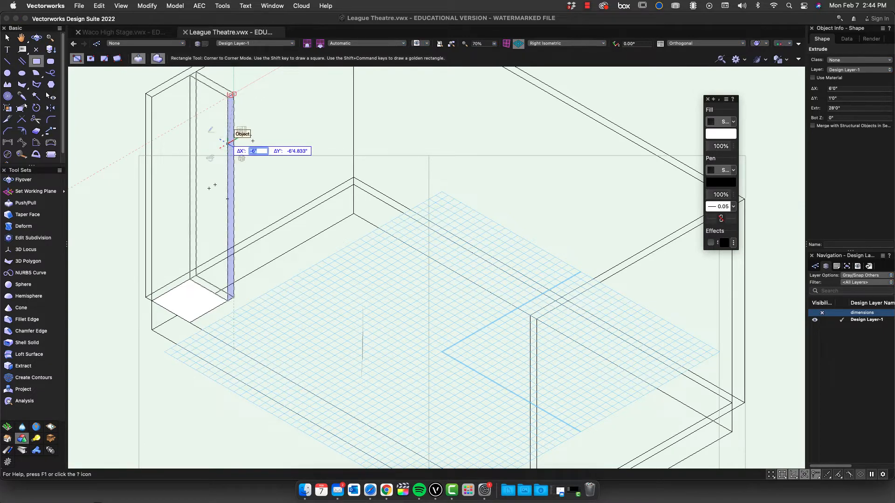
{"action": "key", "text": "Tab"}
{"action": "type", "text": "-6'0\""}
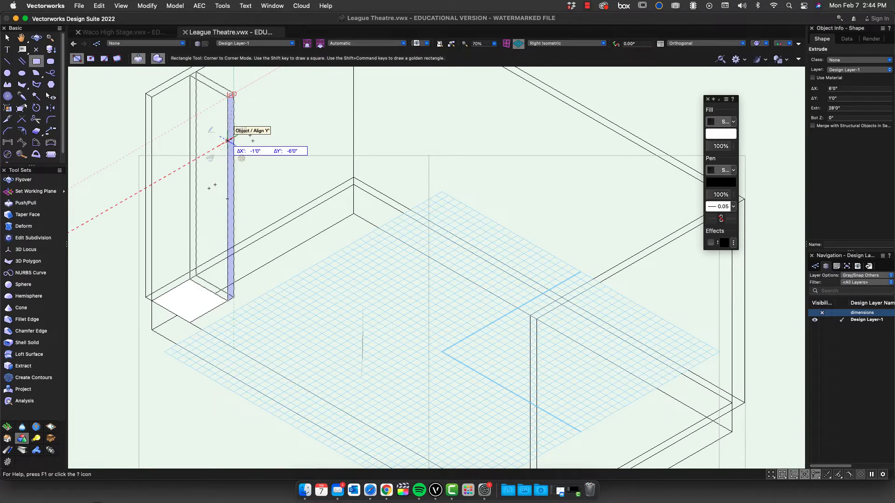
{"action": "key", "text": "Return"}
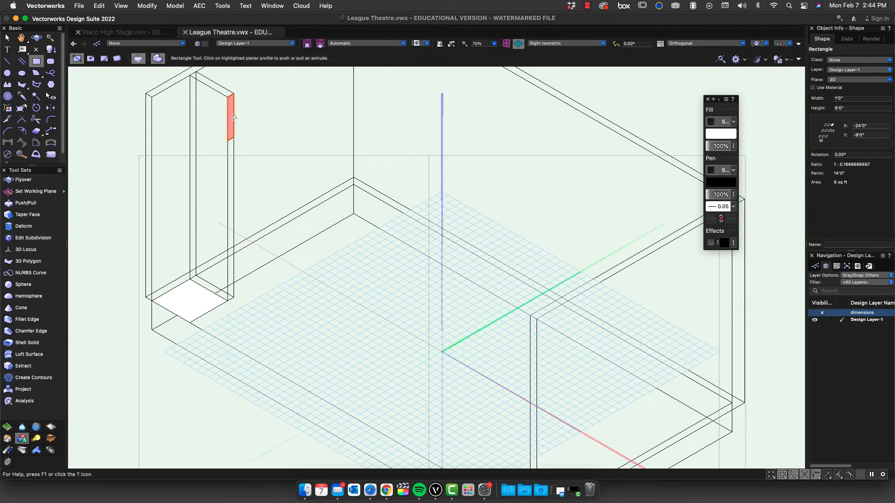
{"action": "left_click_drag", "start_coordinate": [231, 116], "coordinate": [567, 299]}
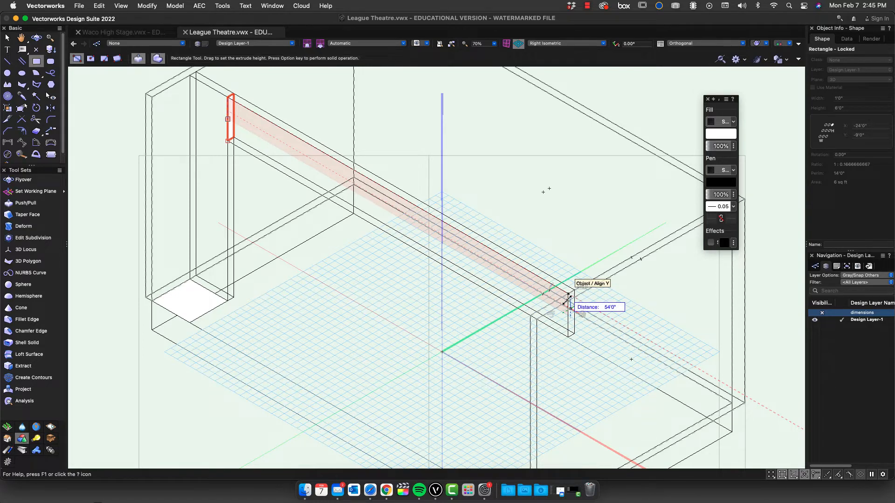
{"action": "left_click", "coordinate": [569, 296]}
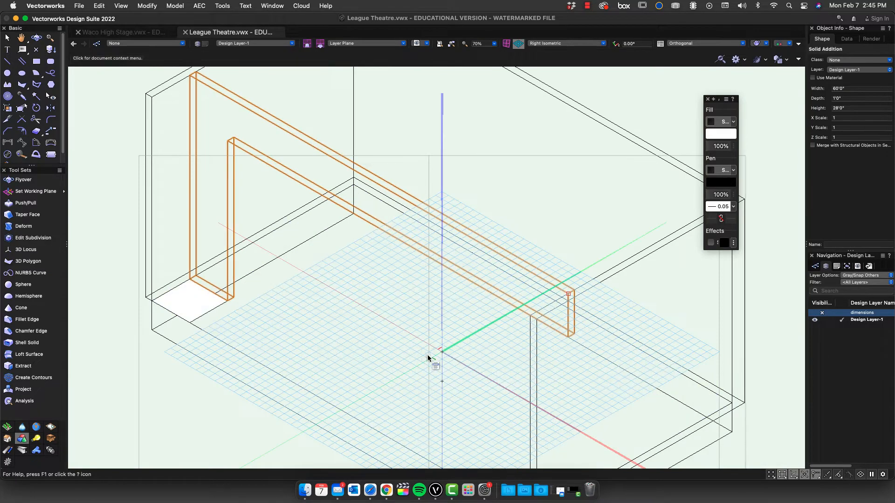
Step: Examine the proscenium header's free end and the 6' floor square beneath it from several angles
{"action": "middle_click_drag", "start_coordinate": [428, 357], "coordinate": [491, 125], "text": "super"}
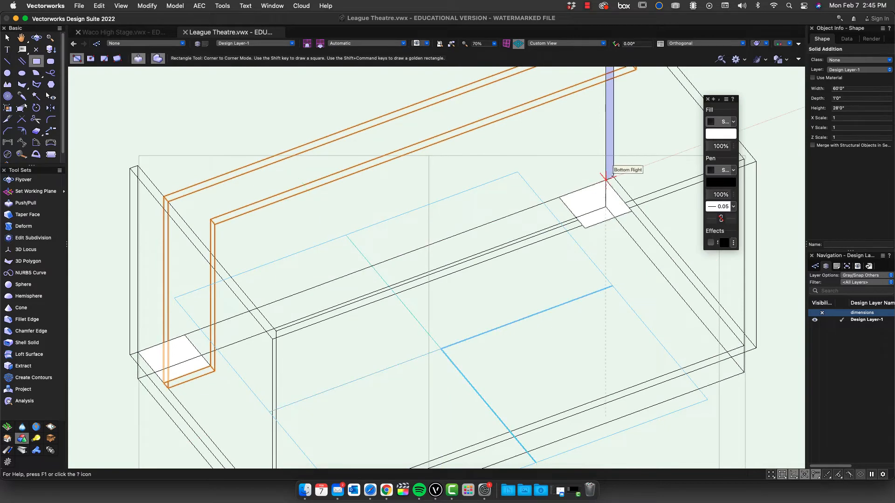
{"action": "middle_click_drag", "start_coordinate": [585, 201], "coordinate": [446, 266]}
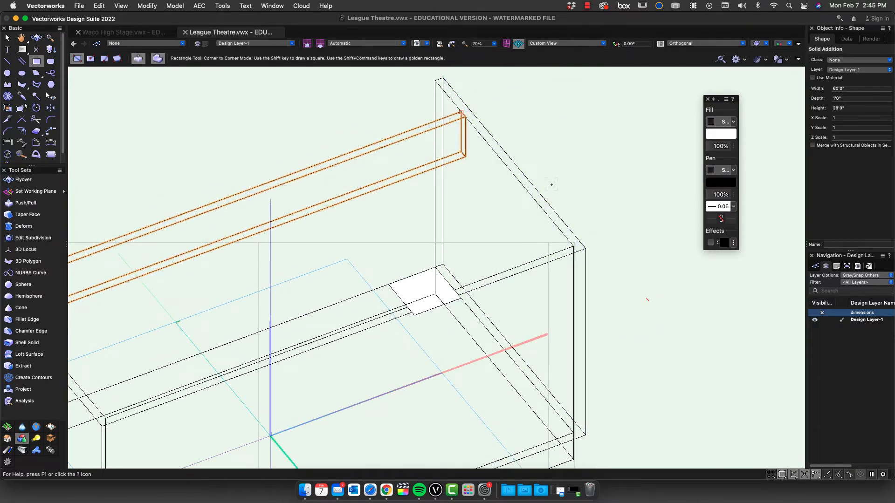
{"action": "middle_click_drag", "start_coordinate": [551, 184], "coordinate": [538, 87]}
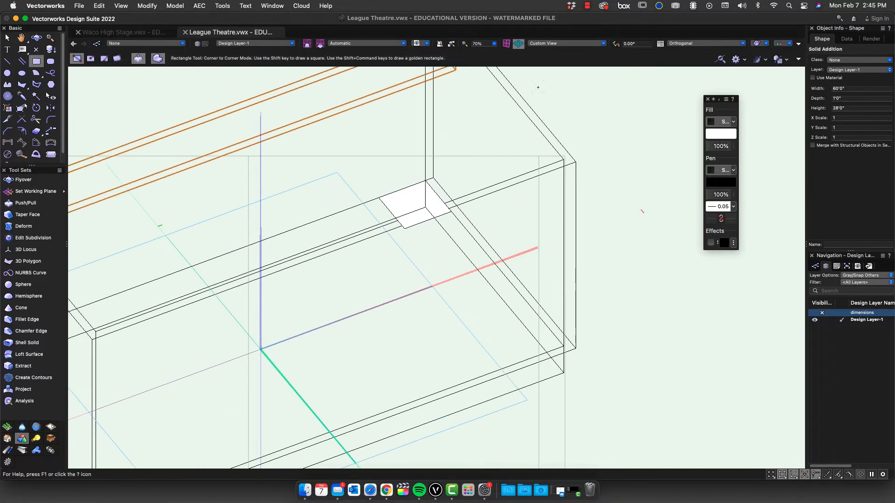
{"action": "key", "text": "1"}
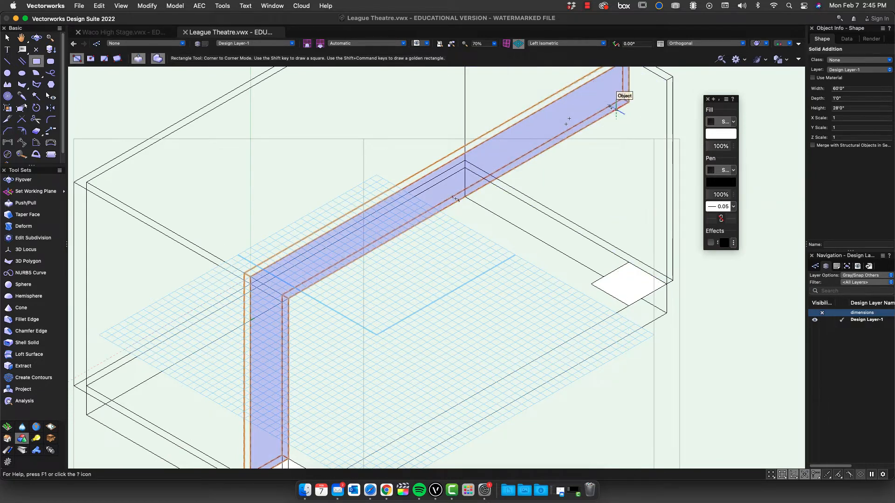
{"action": "key", "text": "space"}
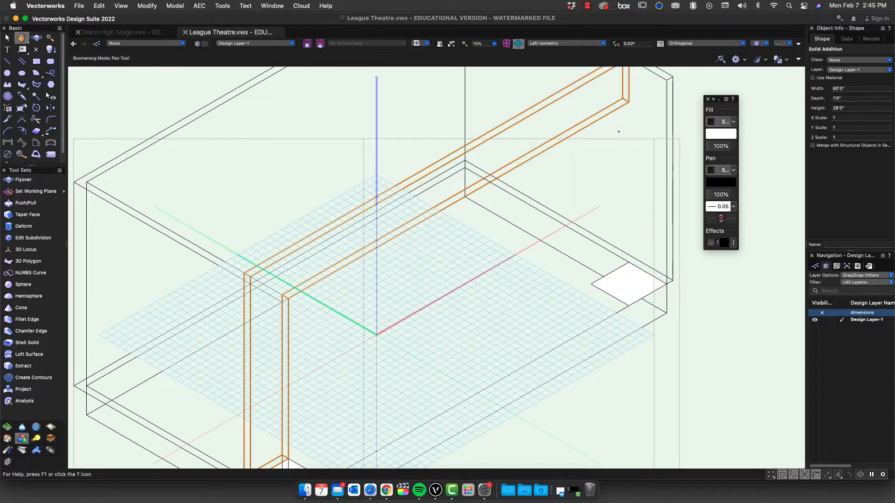
{"action": "middle_click_drag", "start_coordinate": [613, 130], "coordinate": [573, 4], "text": "super"}
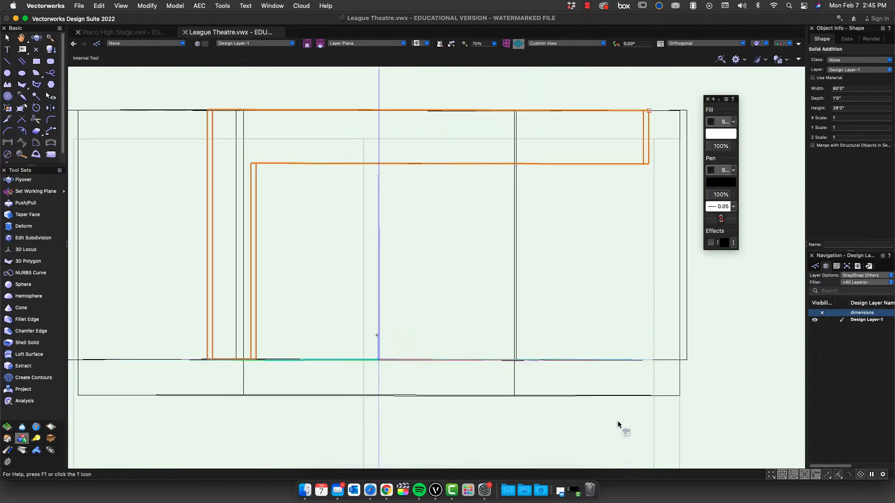
{"action": "middle_click_drag", "start_coordinate": [619, 425], "coordinate": [584, 341], "text": "super"}
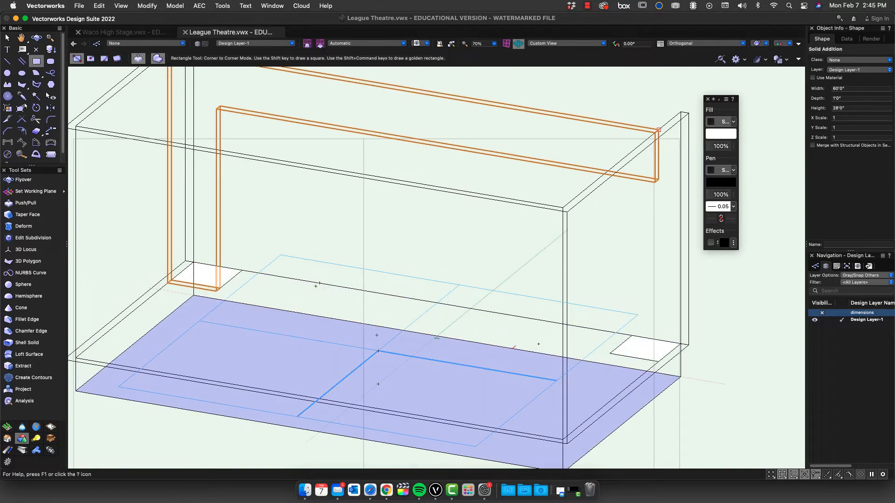
{"action": "middle_click_drag", "start_coordinate": [530, 351], "coordinate": [399, 485], "text": "super"}
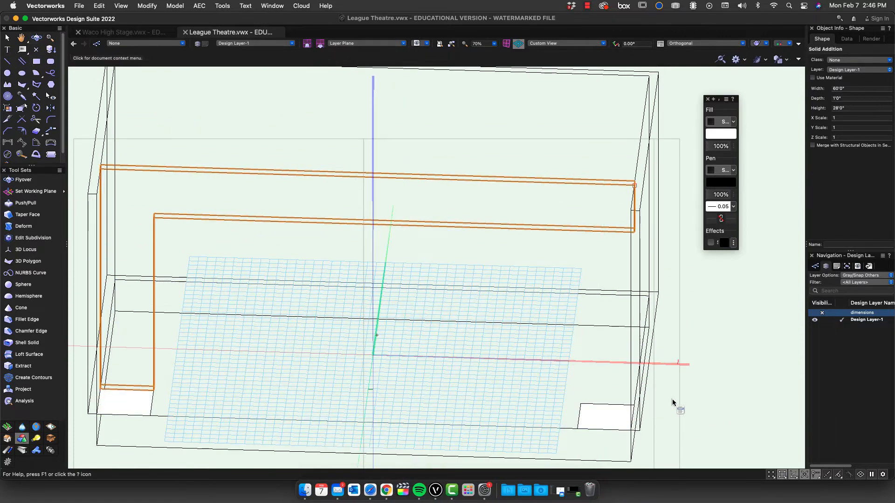
{"action": "key", "text": "1"}
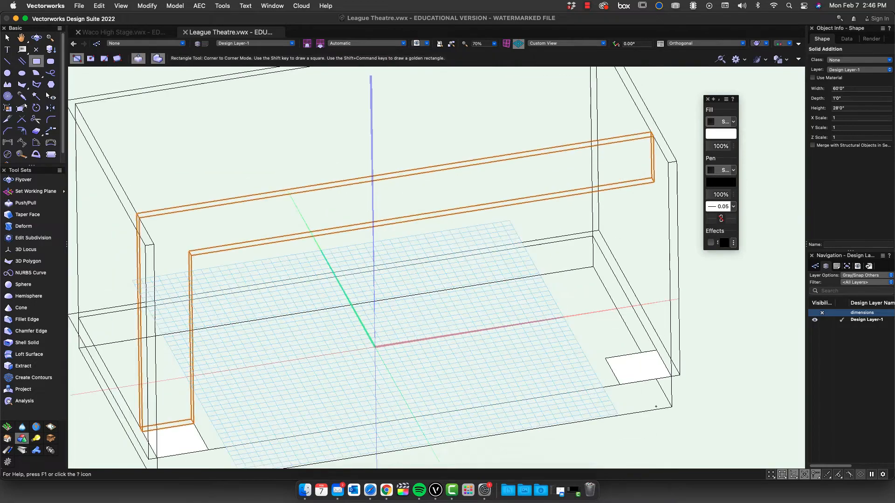
{"action": "right_click", "coordinate": [627, 367]}
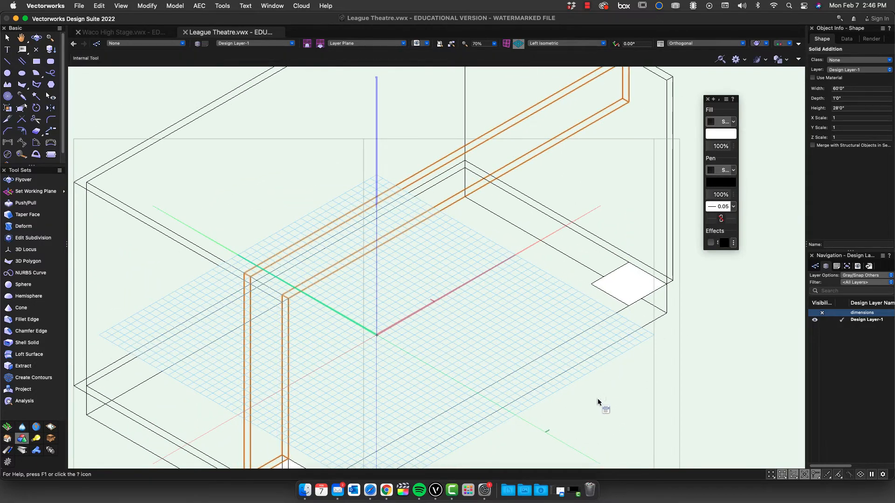
Step: Draw a 6' by 1' rectangle on the underside of the proscenium header, starting from the corner of its unsupported end
{"action": "middle_click_drag", "start_coordinate": [598, 399], "coordinate": [538, 163], "text": "shift"}
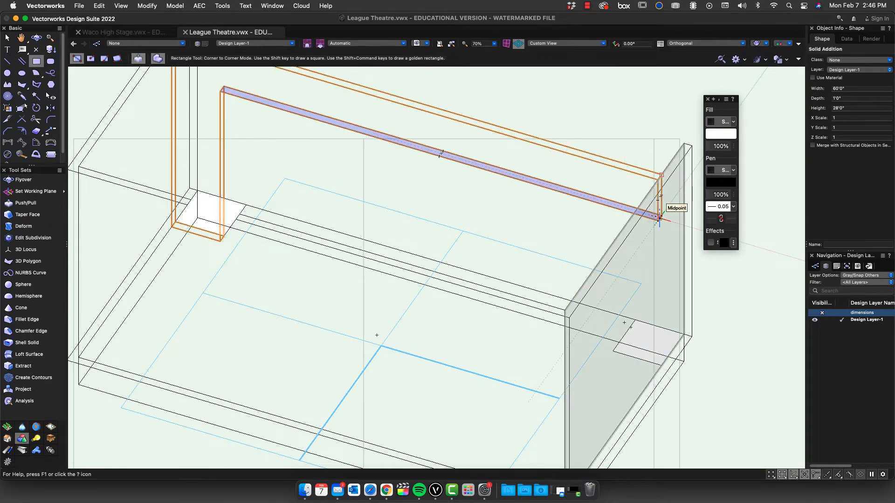
{"action": "left_click", "coordinate": [660, 217]}
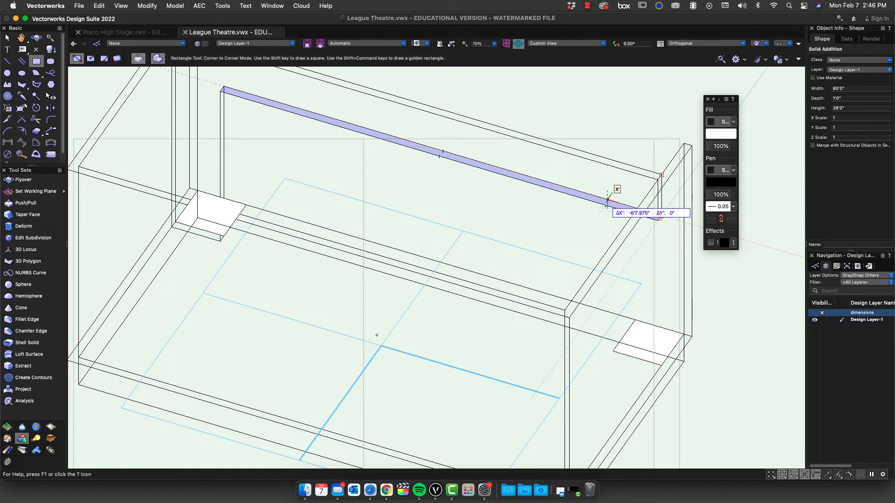
{"action": "key", "text": "Tab"}
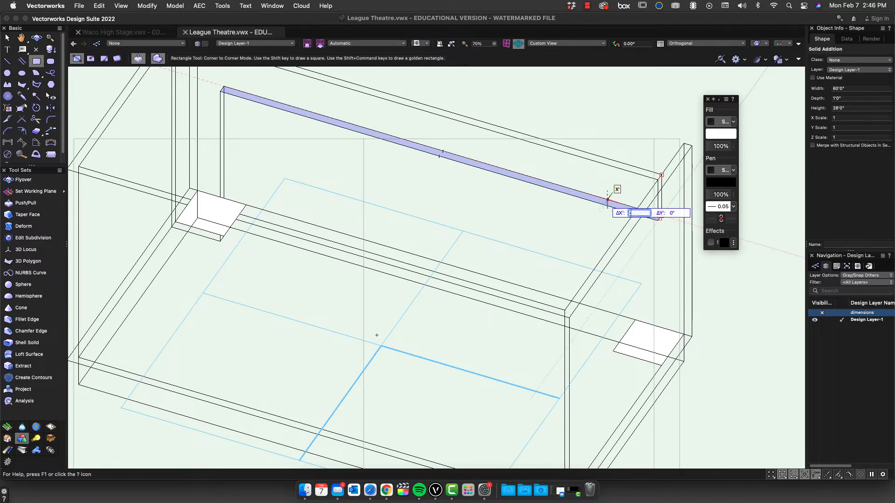
{"action": "key", "text": "Tab"}
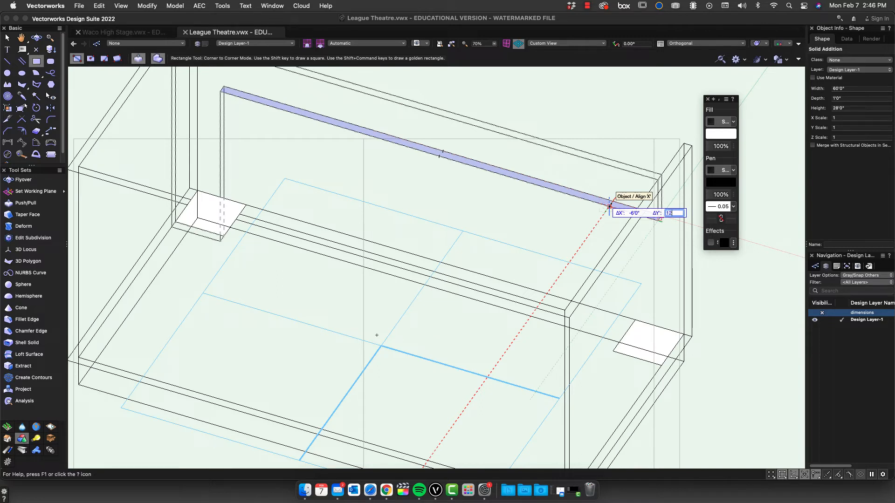
{"action": "type", "text": "12"}
{"action": "key", "text": "Tab"}
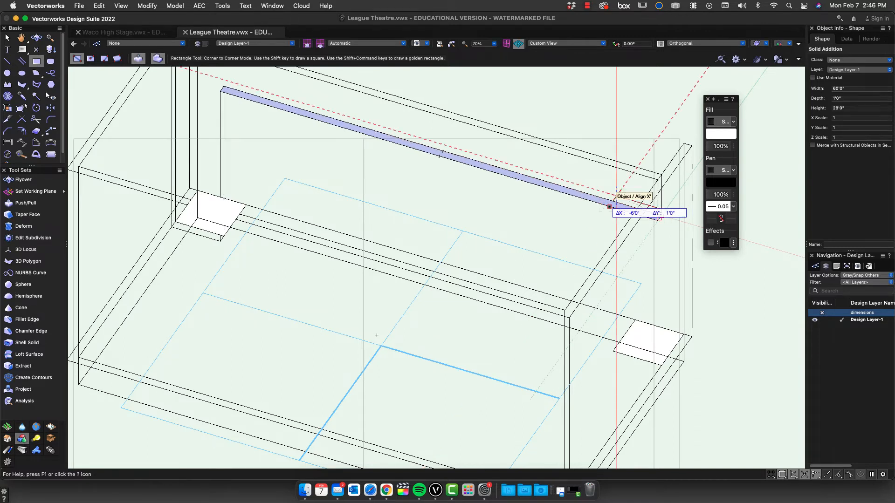
{"action": "key", "text": "Tab"}
{"action": "key", "text": "Tab"}
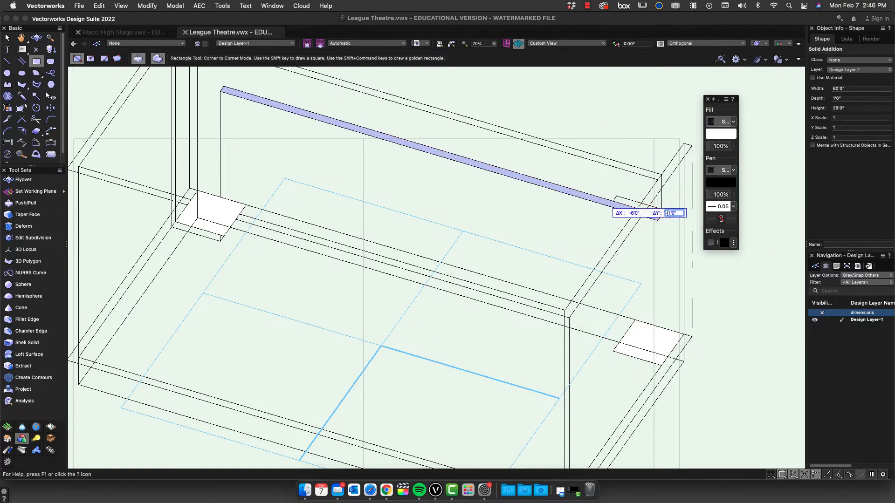
{"action": "key", "text": "Return"}
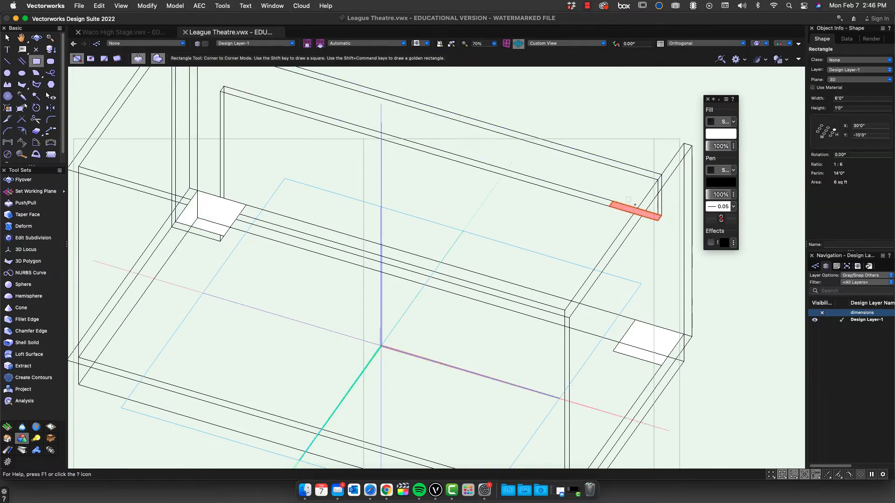
Step: Extrude the 6' by 1' rectangle downward 22'0" to the floor to form the second proscenium column
{"action": "left_click_drag", "start_coordinate": [627, 212], "coordinate": [432, 427]}
{"action": "key", "text": "3"}
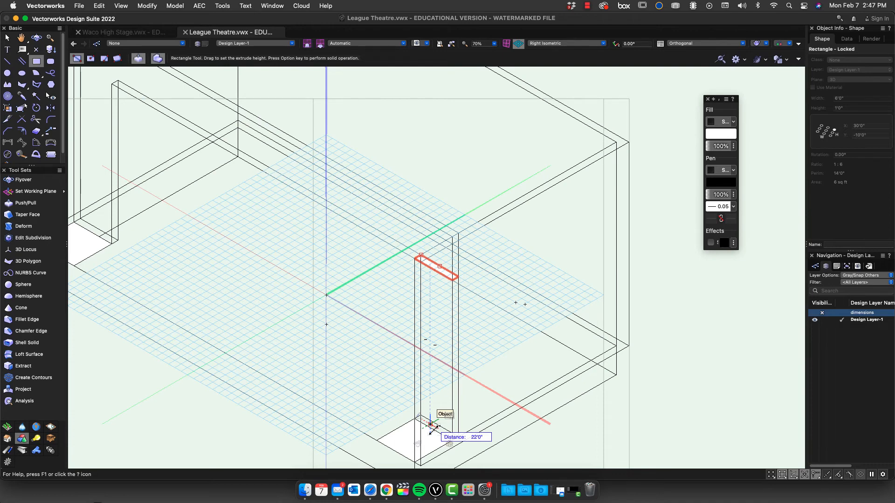
{"action": "left_click", "coordinate": [432, 425]}
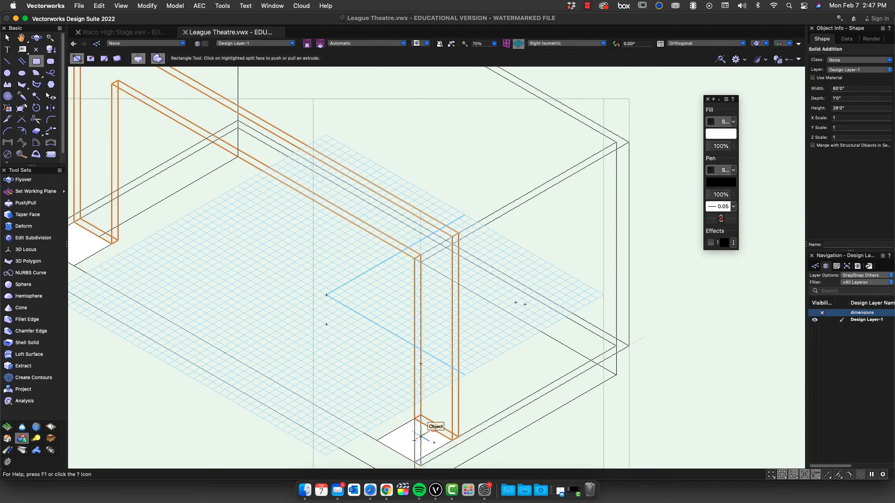
Step: Delete both 6' by 6' floor squares beside the proscenium columns
{"action": "key", "text": "space"}
{"action": "left_click_drag", "start_coordinate": [205, 363], "coordinate": [279, 334]}
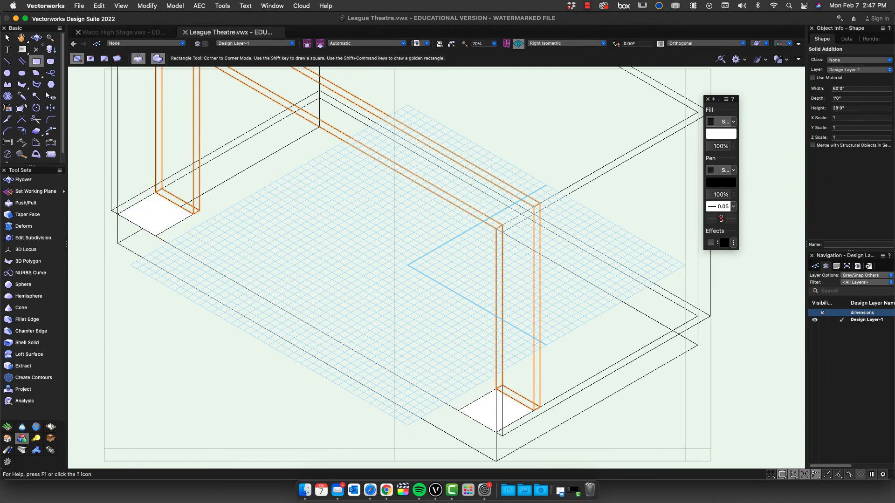
{"action": "key", "text": "x"}
{"action": "left_click", "coordinate": [143, 211]}
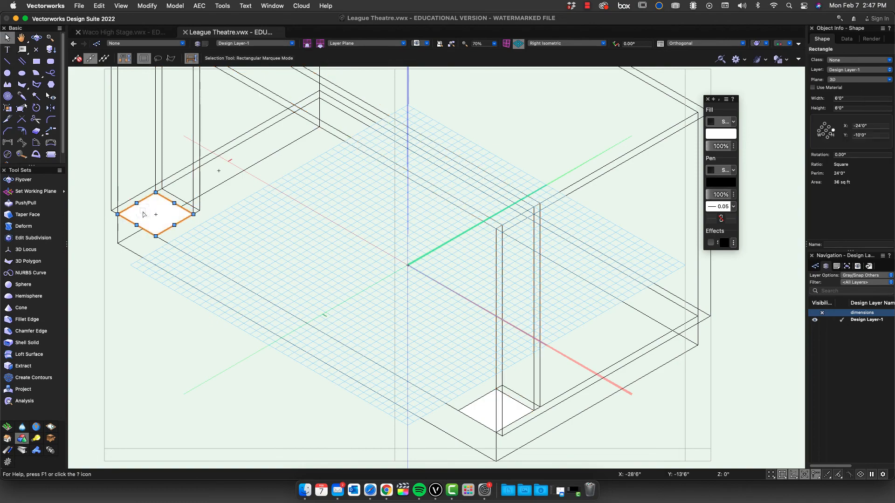
{"action": "key", "text": "Delete"}
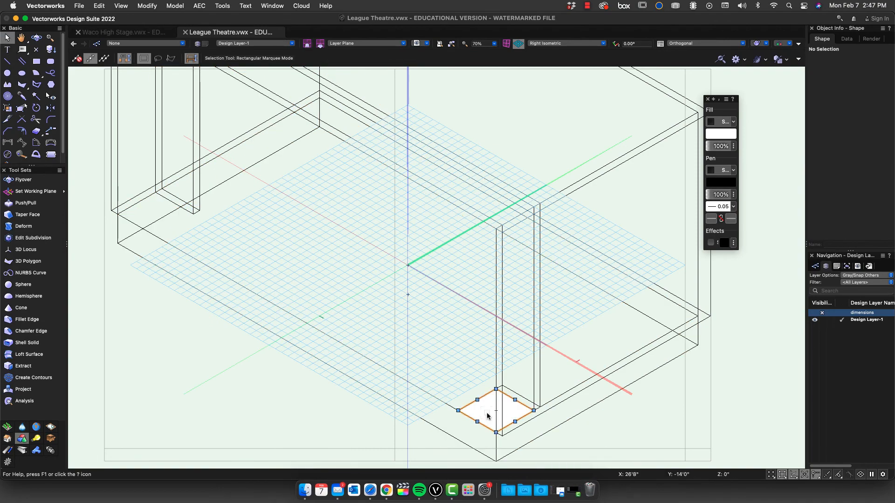
{"action": "left_click", "coordinate": [488, 415]}
{"action": "key", "text": "Delete"}
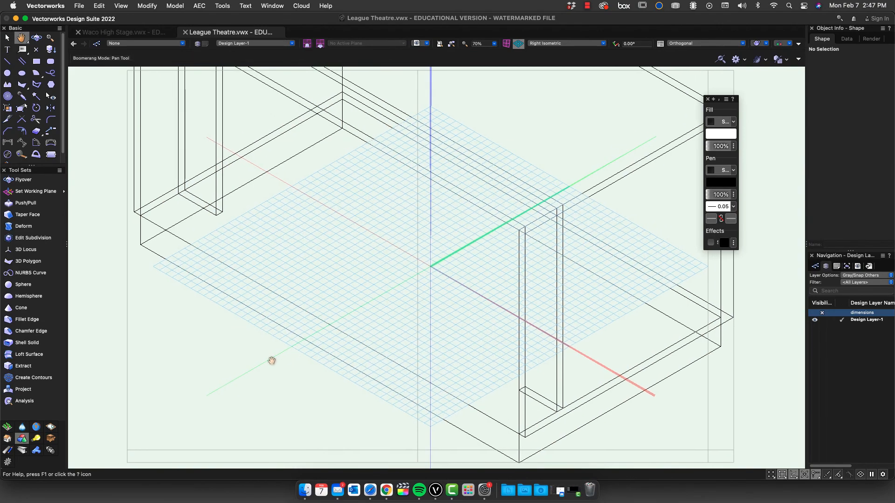